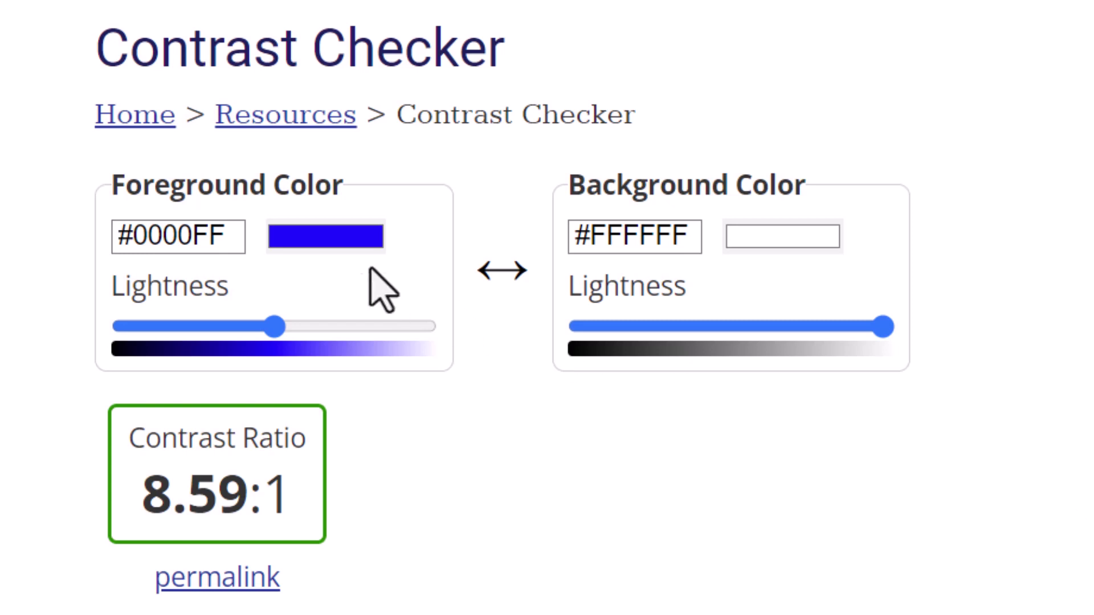
Open the foreground colour picker, currently showing RGB 0, 0, 255.
{"action": "left_click", "coordinate": [308, 243]}
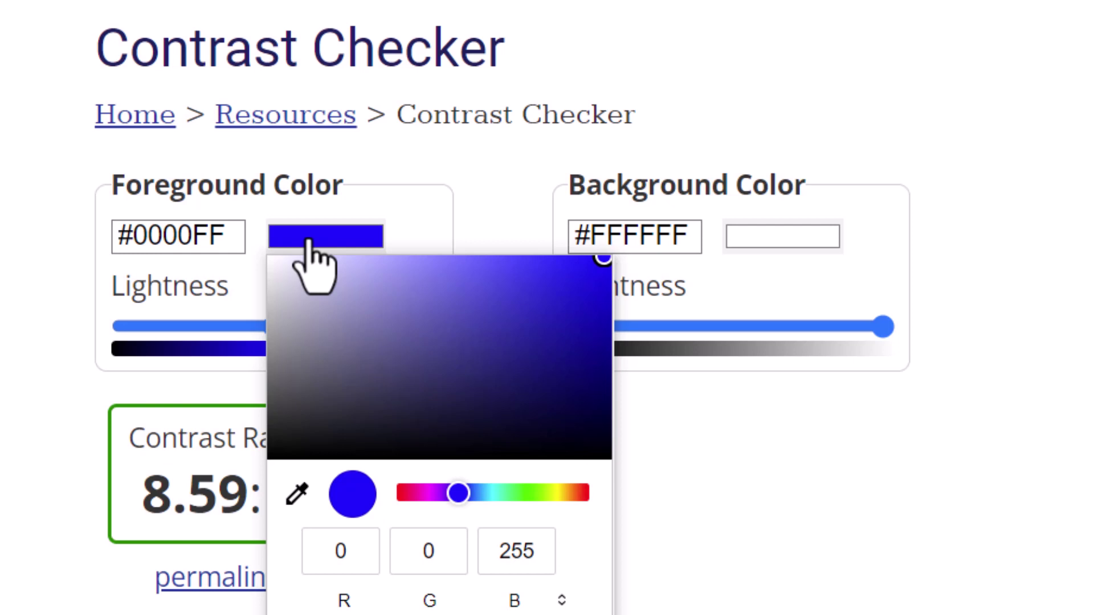
Replace the foreground hex with #3E8EDE on white, giving a 3.42:1 ratio.
{"action": "triple_click", "coordinate": [224, 233]}
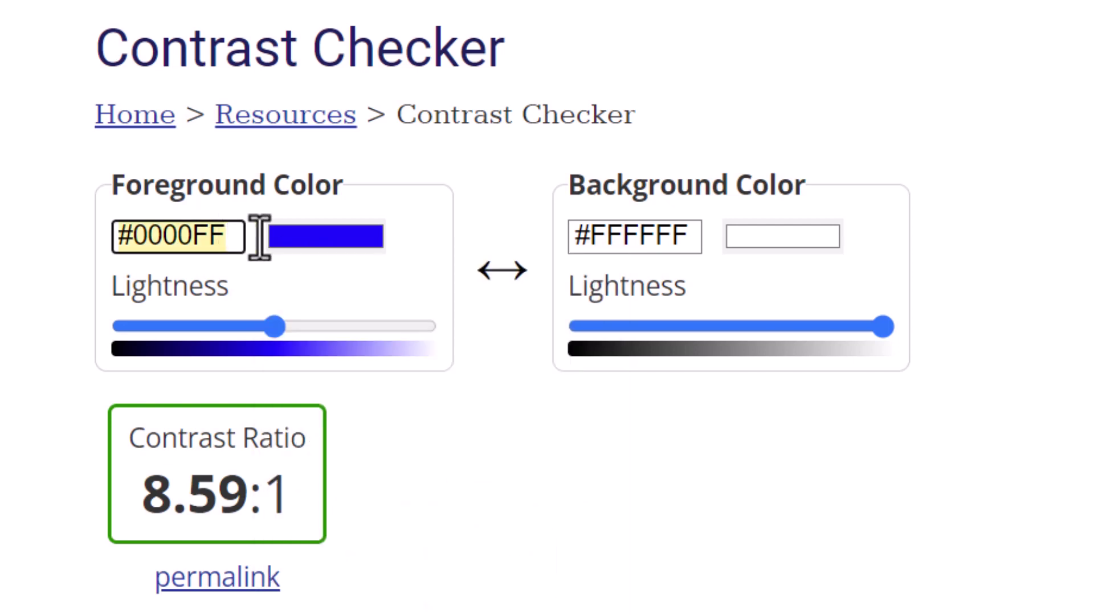
{"action": "type", "text": "#"}
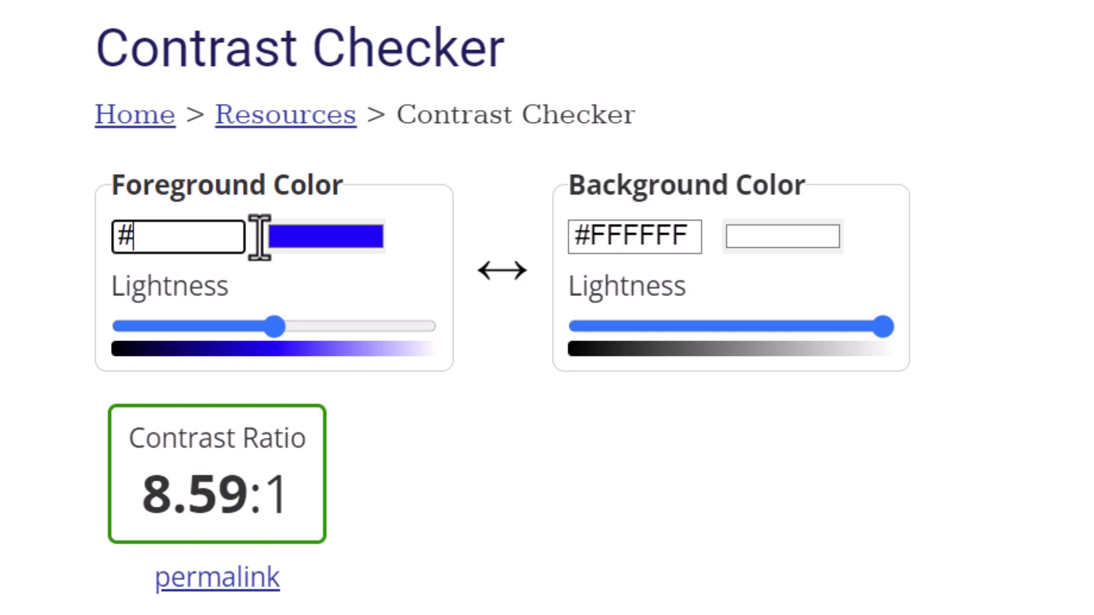
{"action": "type", "text": "3E8"}
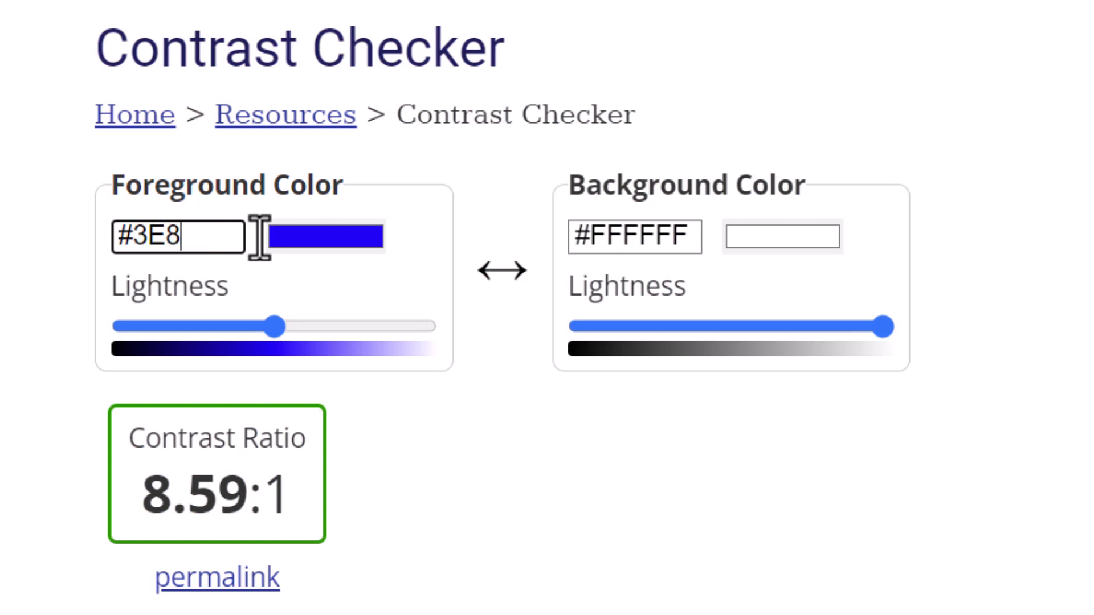
{"action": "type", "text": "EDE"}
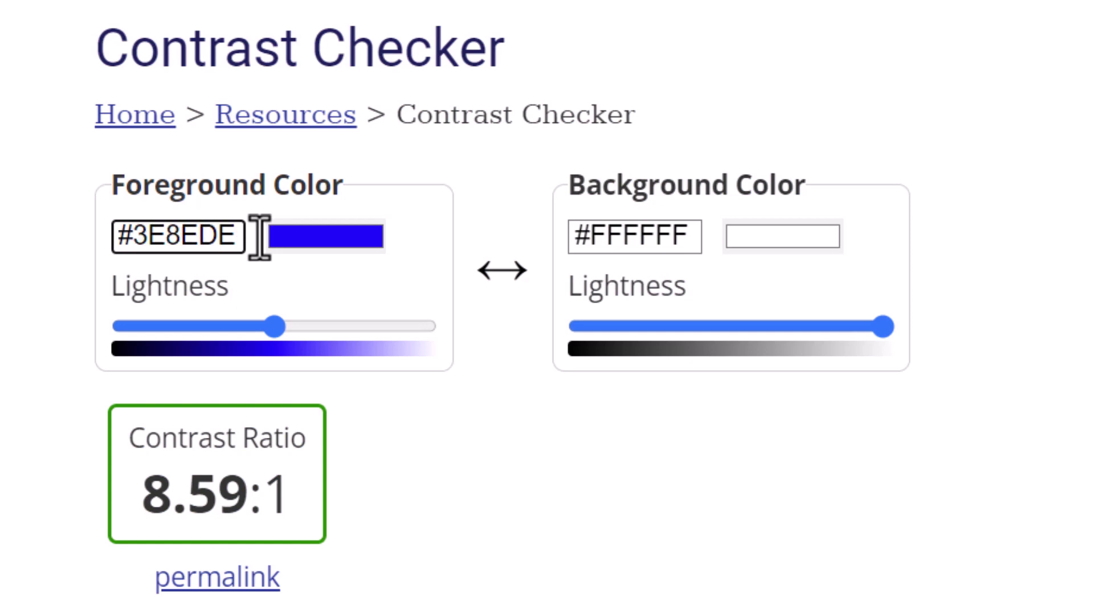
{"action": "left_click", "coordinate": [695, 235]}
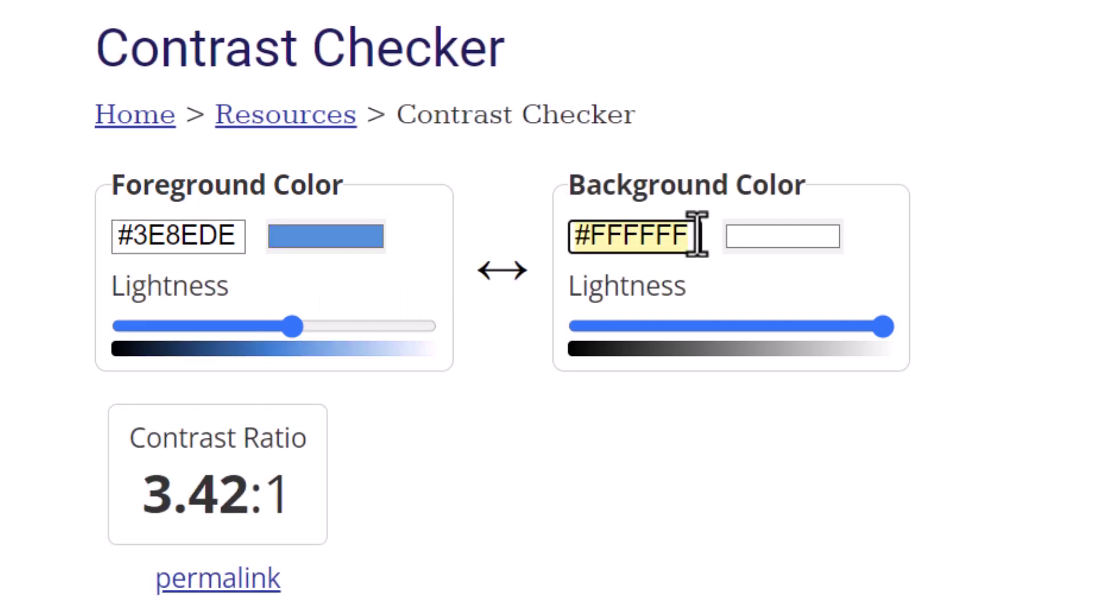
{"action": "left_click", "coordinate": [509, 454]}
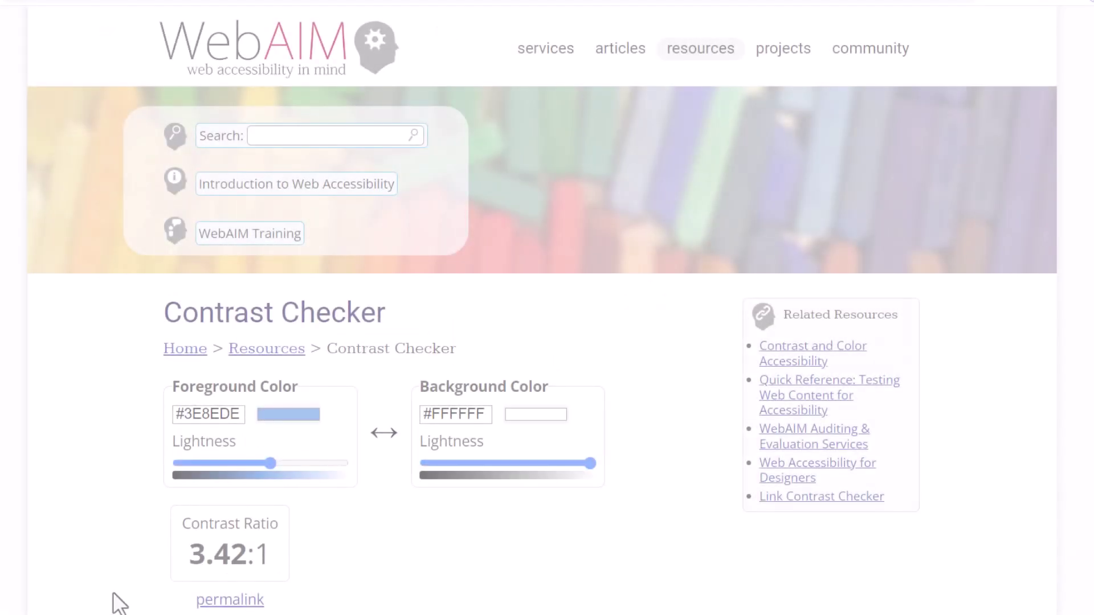
{"action": "scroll", "coordinate": [118, 603], "scroll_direction": "down", "scroll_amount": 1}
{"action": "scroll", "coordinate": [118, 603], "scroll_direction": "down", "scroll_amount": 2}
{"action": "scroll", "coordinate": [119, 603], "scroll_direction": "down", "scroll_amount": 2}
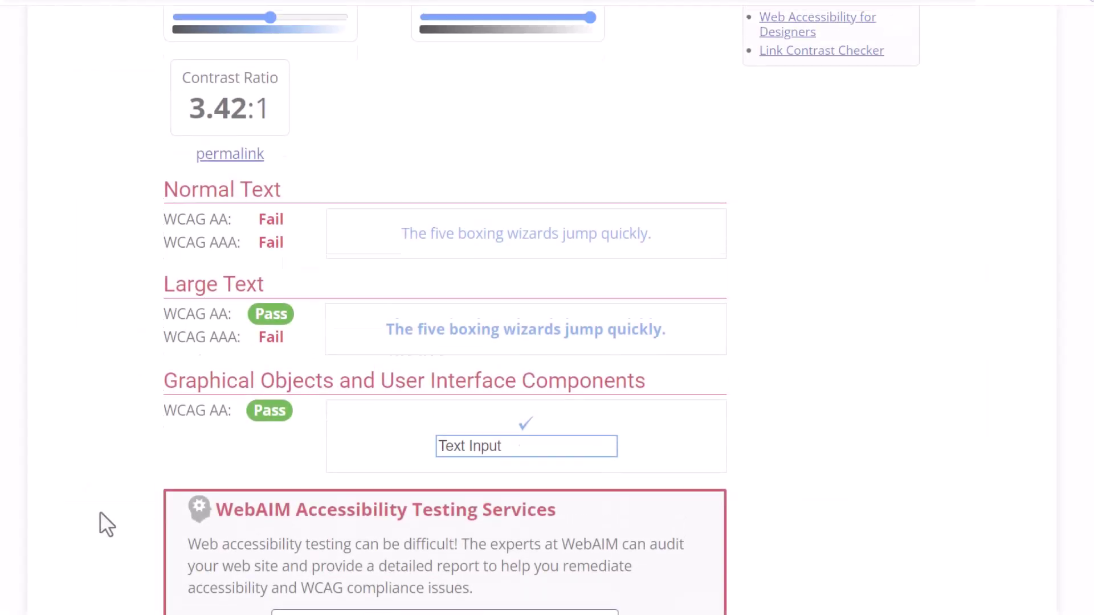
{"action": "scroll", "coordinate": [100, 514], "scroll_direction": "up", "scroll_amount": 5}
{"action": "scroll", "coordinate": [100, 514], "scroll_direction": "down", "scroll_amount": 1}
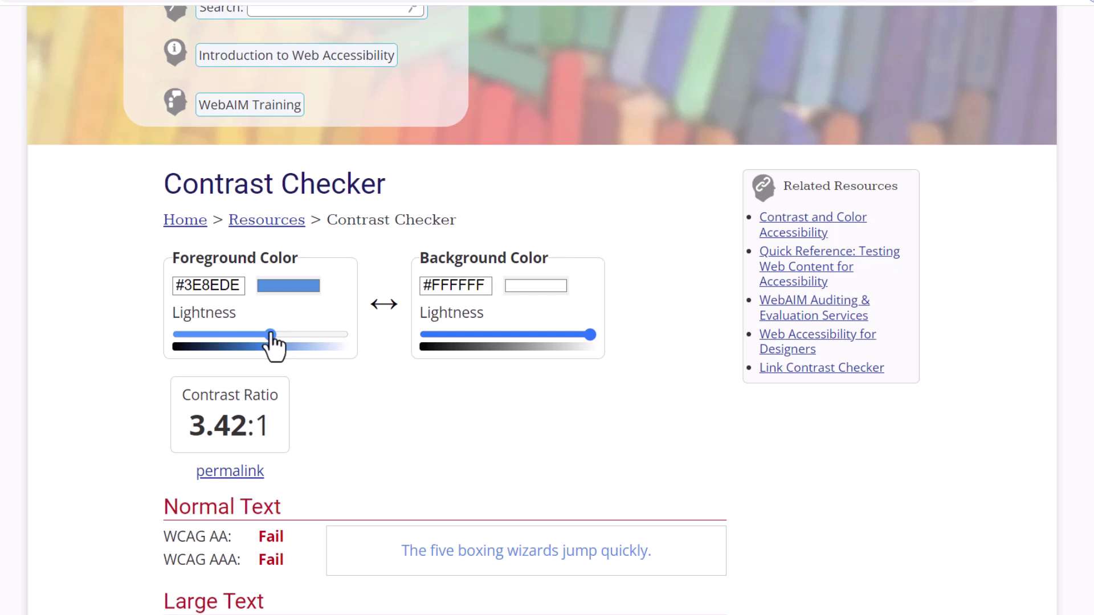
Darken the foreground lightness to #2275C9, reaching 4.71:1 and passing AA normal text.
{"action": "left_click_drag", "start_coordinate": [275, 346], "coordinate": [256, 345]}
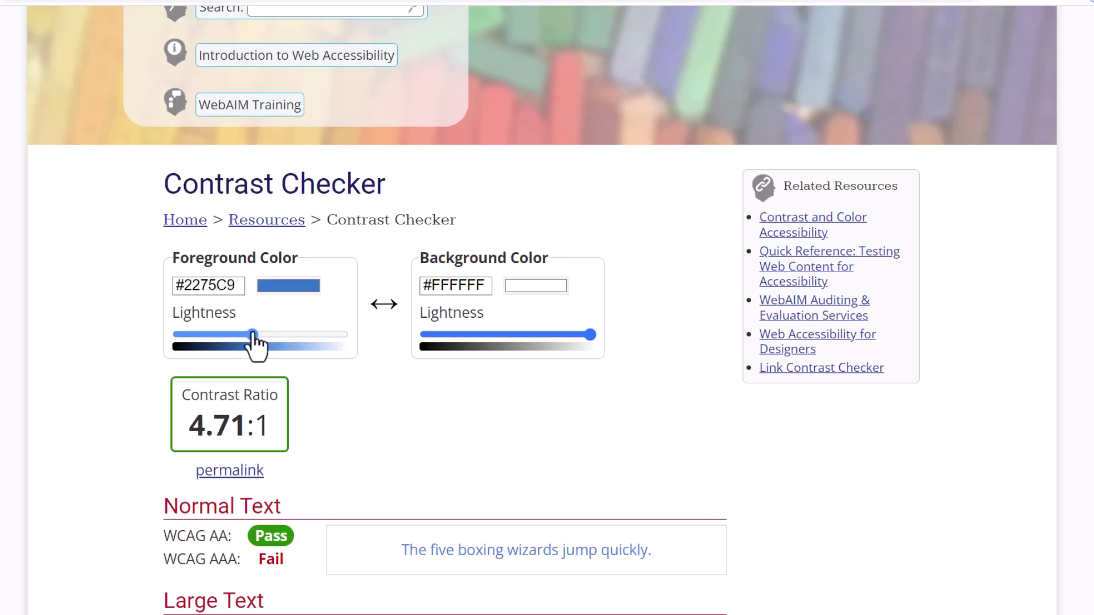